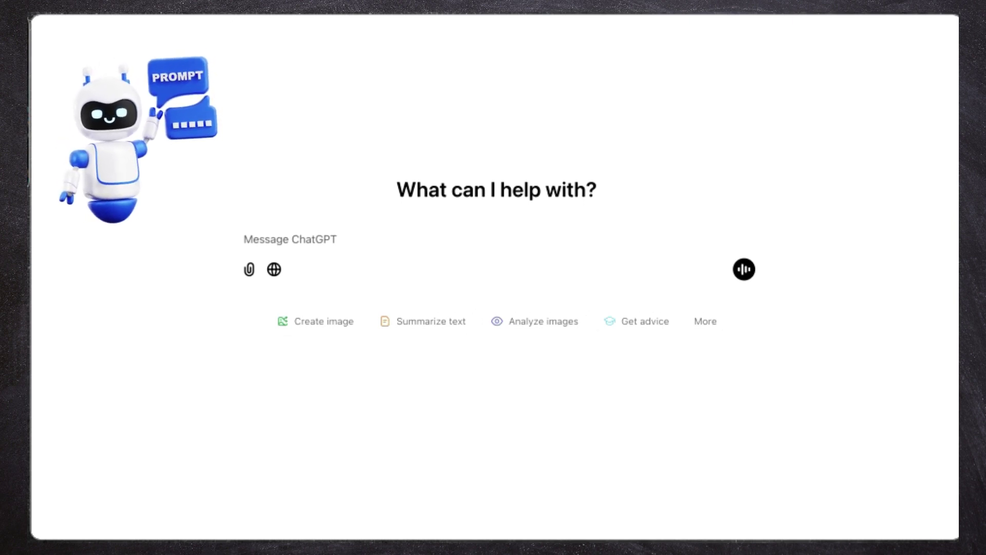
Step: Write the prompt "Generate a ELL-compliant lesson plan using the documents provided." and attach the [CC1] Word-Phrase-Sentence and [L1] Lesson 1 PDFs
left_click(311, 245)
type("Generate a ELL-compliant lesson plan using the documents provided.")
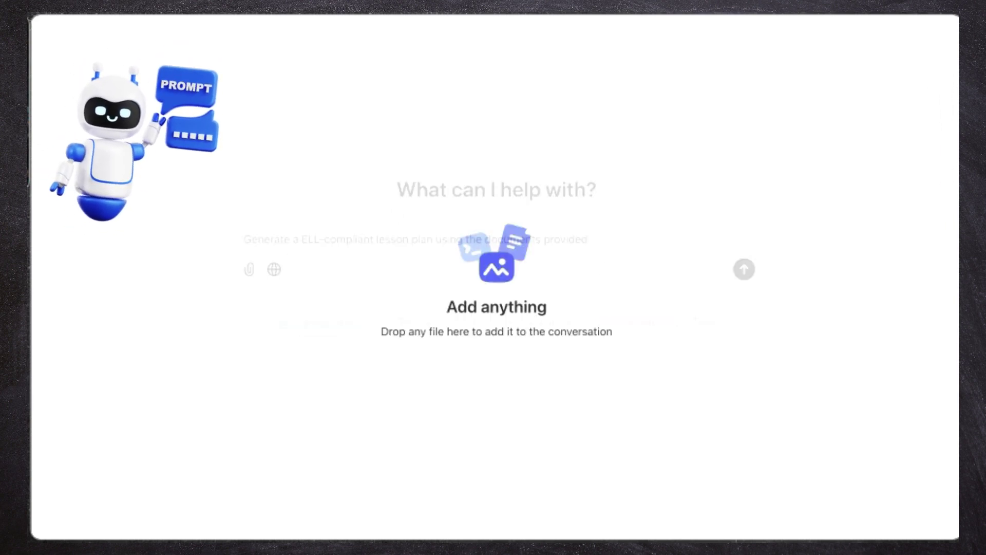
left_click_drag(285, 265, 285, 265)
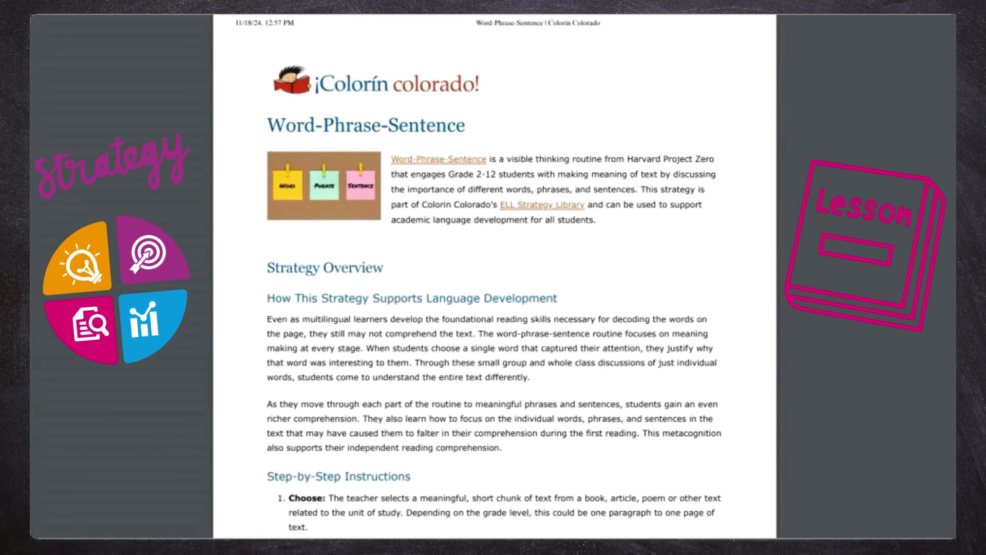
Step: Read through the Word-Phrase-Sentence strategy document and the iCivics persuasive writing lesson with its worksheets
left_click_drag(268, 125, 461, 127)
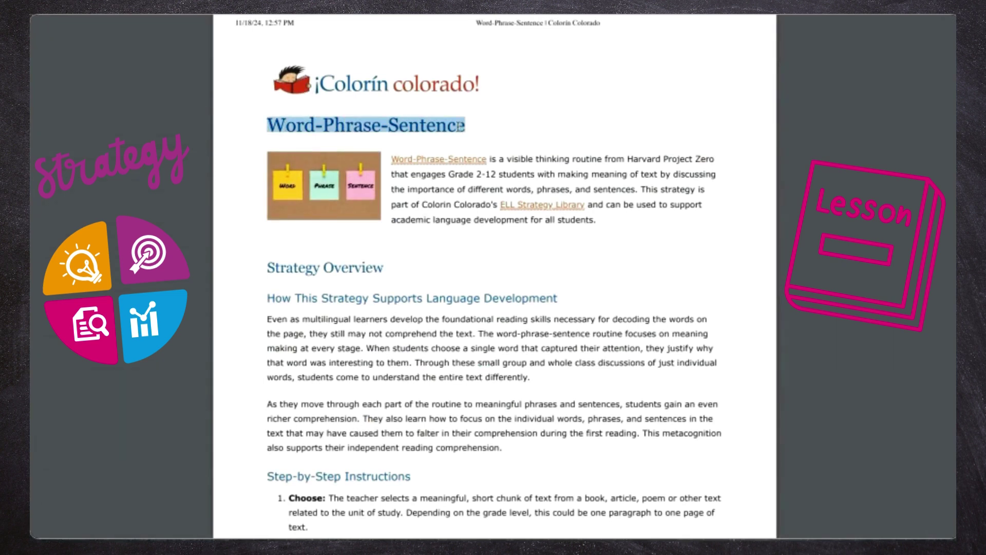
scroll(461, 127, "down", 10)
scroll(495, 277, "down", 9)
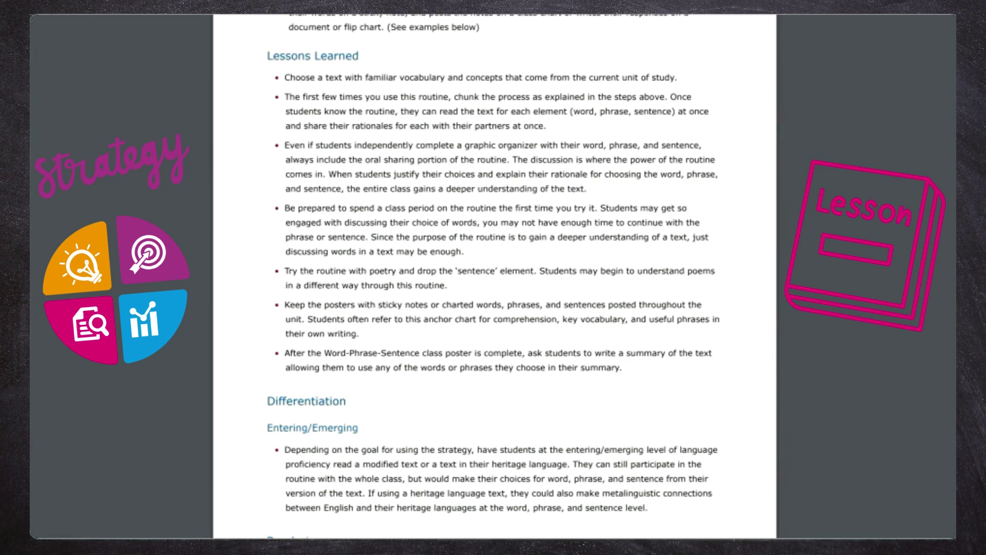
scroll(493, 272, "down", 7)
scroll(493, 272, "up", 10)
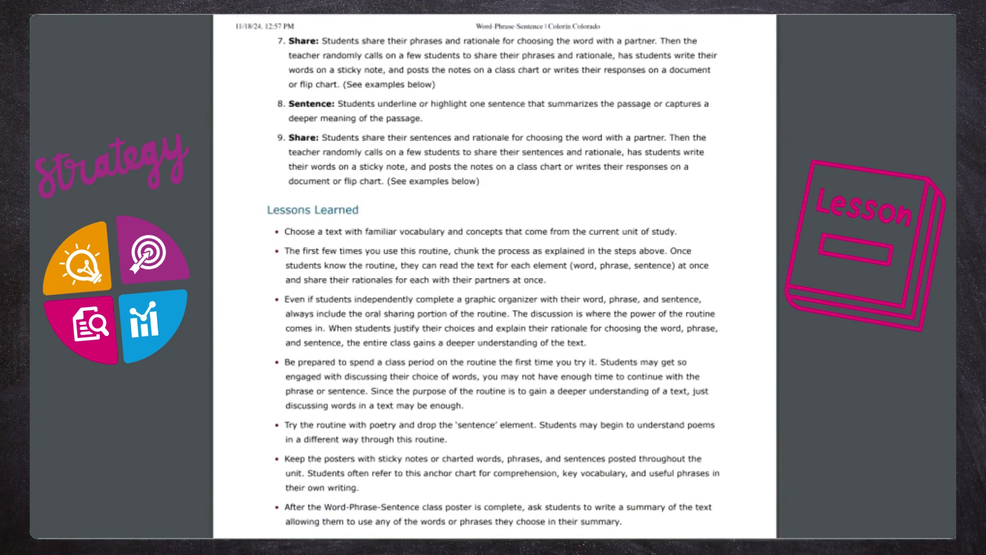
scroll(493, 278, "up", 20)
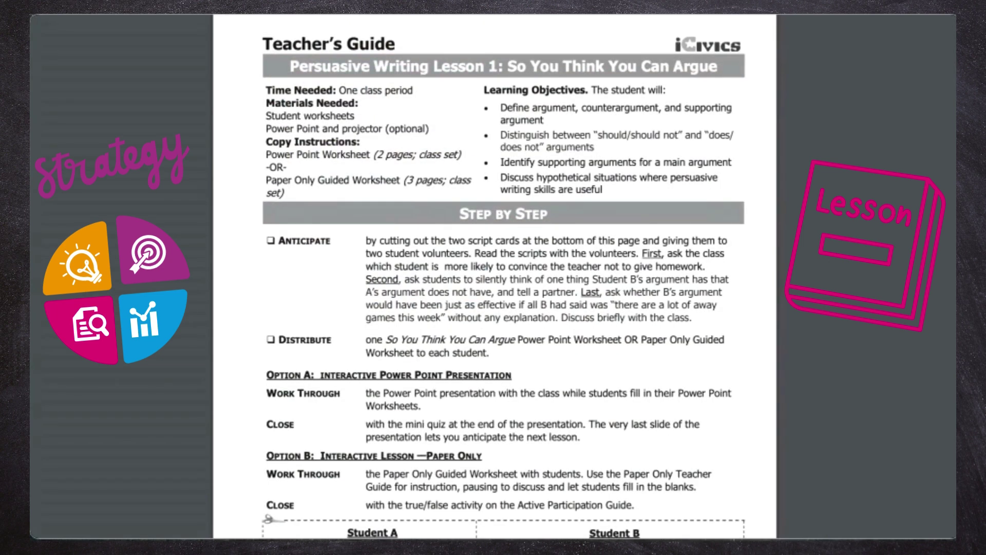
scroll(351, 84, "down", 7)
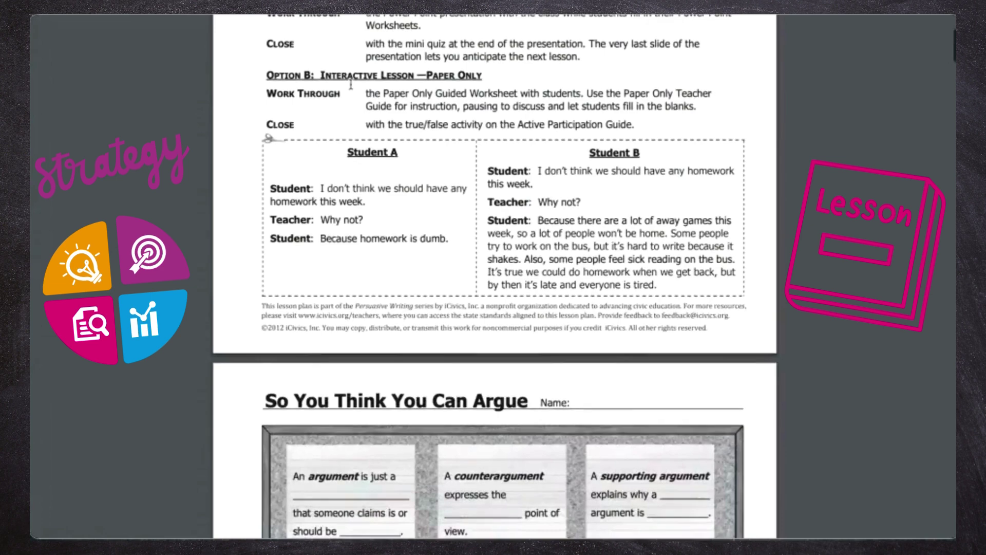
scroll(351, 83, "down", 10)
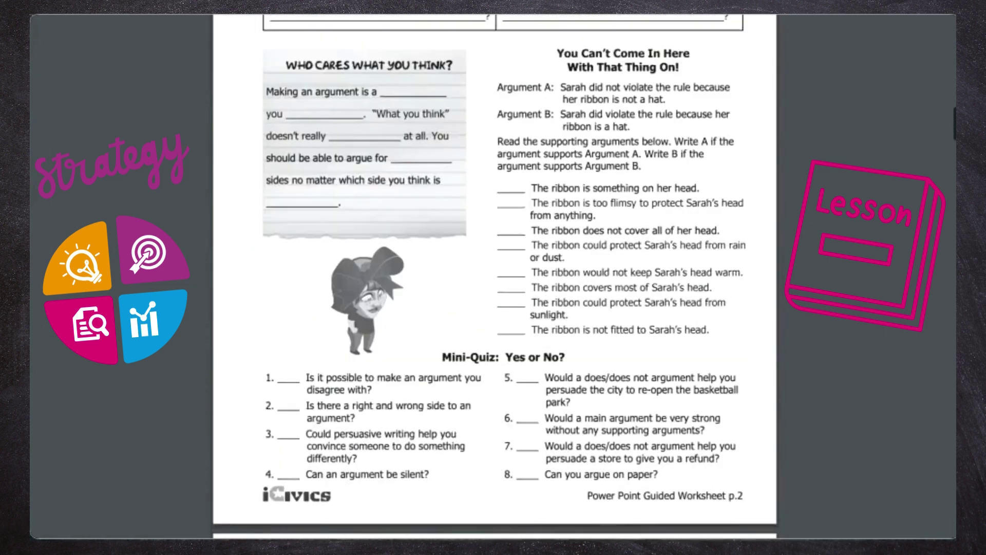
scroll(350, 74, "down", 1)
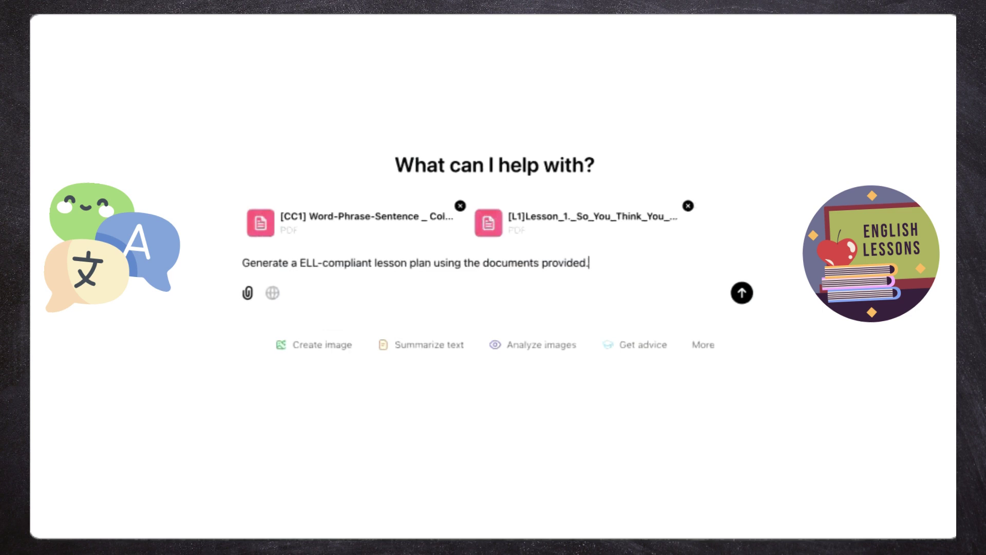
Step: Check the lesson plan prompt and send it with the two attached PDFs
left_click_drag(242, 262, 624, 264)
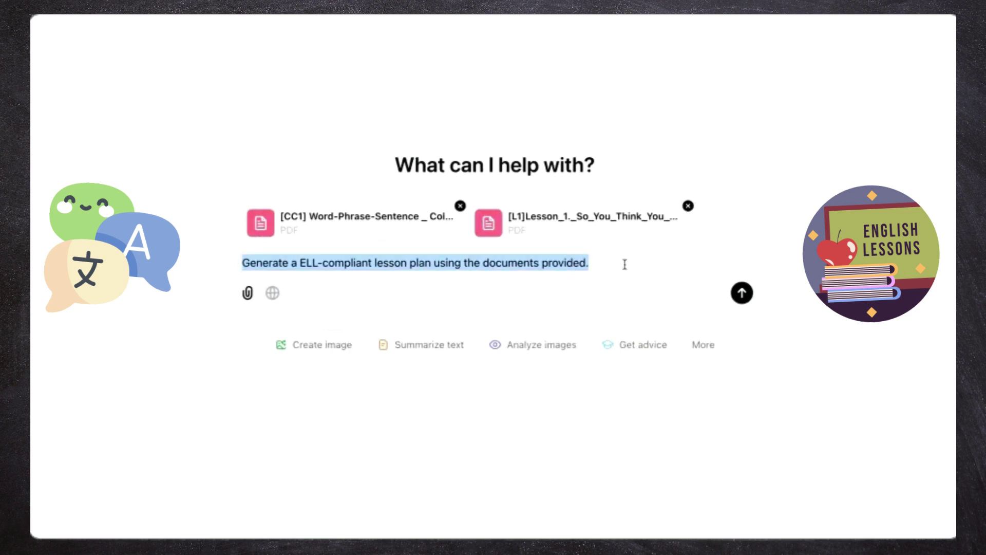
left_click(600, 468)
left_click(743, 293)
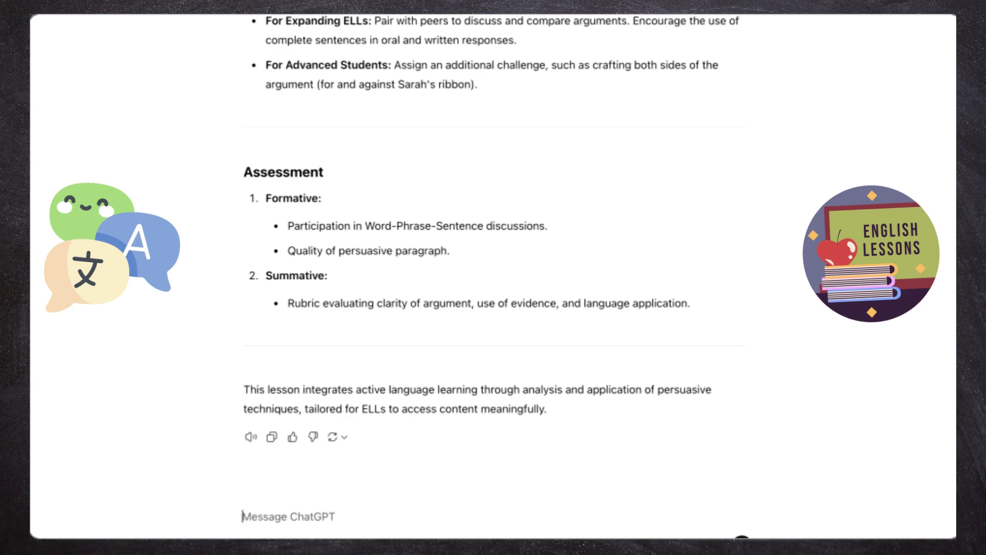
Step: Review the generated ELL lesson plan, including its title details, learning objectives, standards and materials
scroll(493, 256, "up", 20)
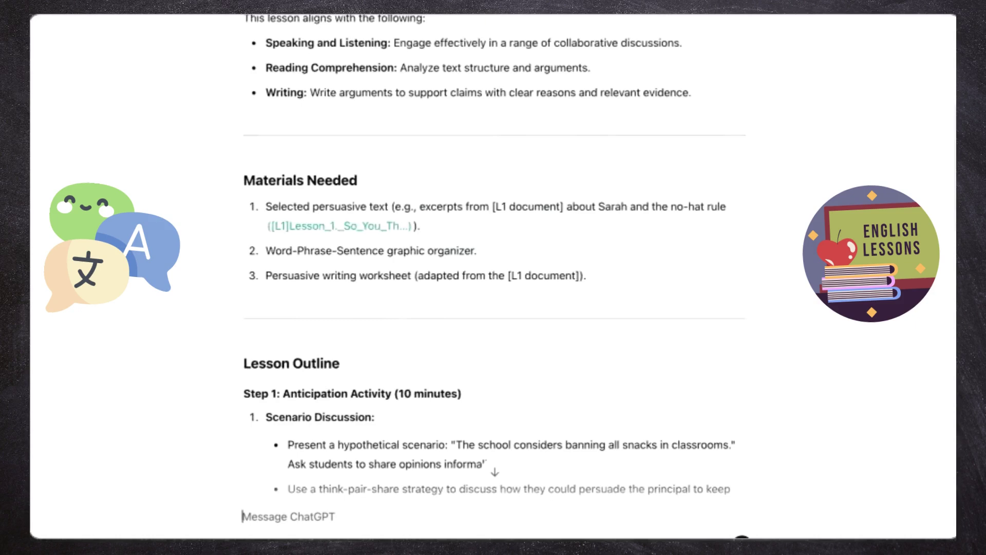
scroll(493, 257, "up", 5)
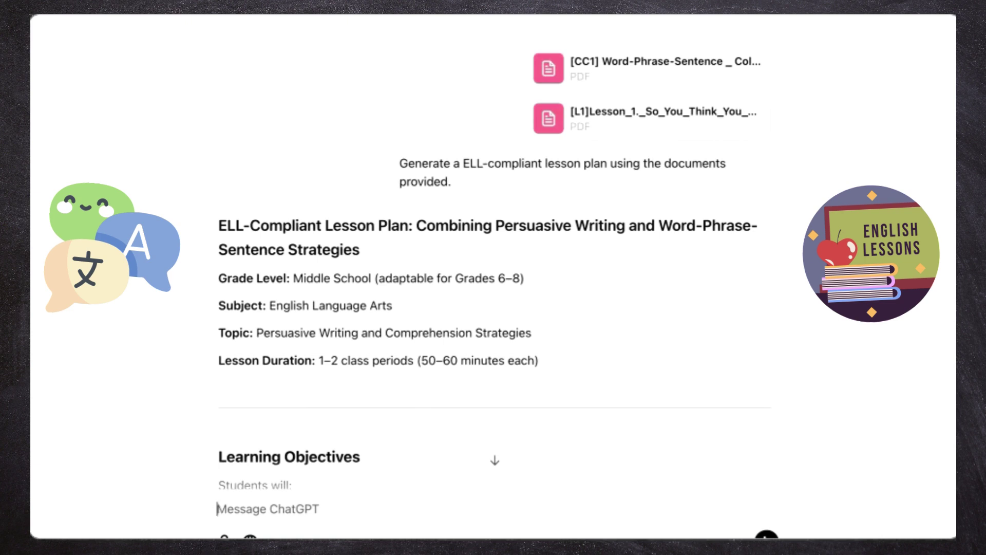
scroll(493, 257, "down", 1)
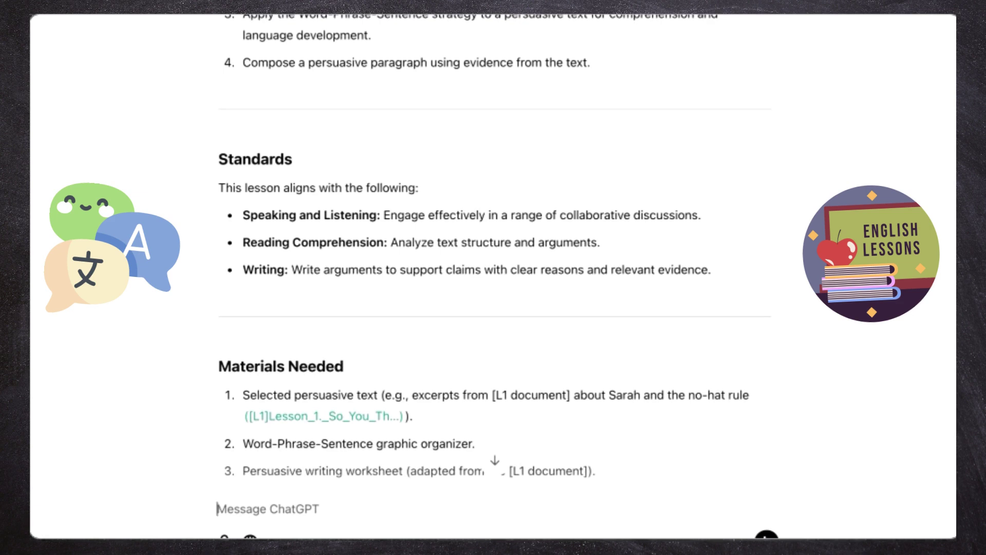
scroll(493, 277, "up", 10)
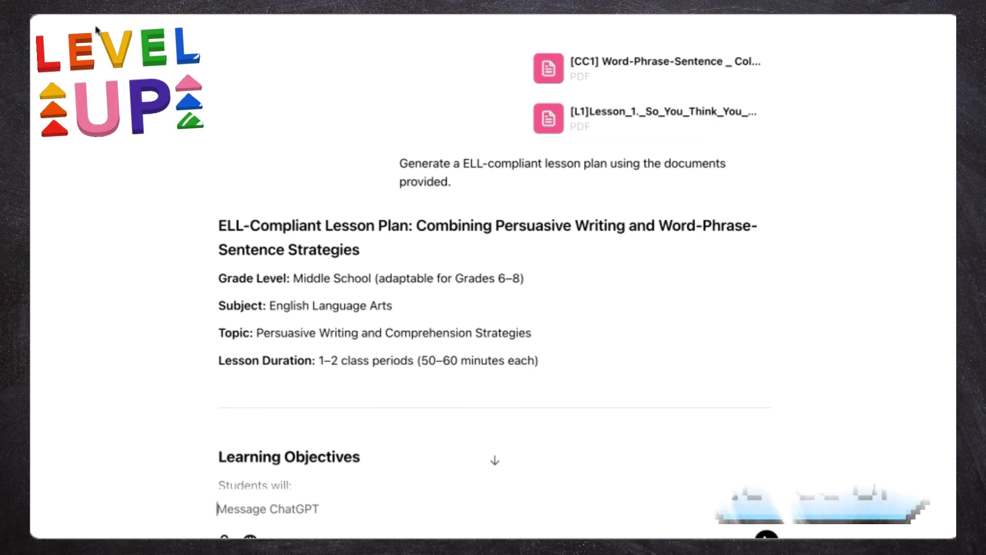
Step: In a new chat with both PDFs attached, write a senior-educator prompt requesting an ELL-compliant edit of the lesson plan, a change summary and annotations
left_click(94, 16)
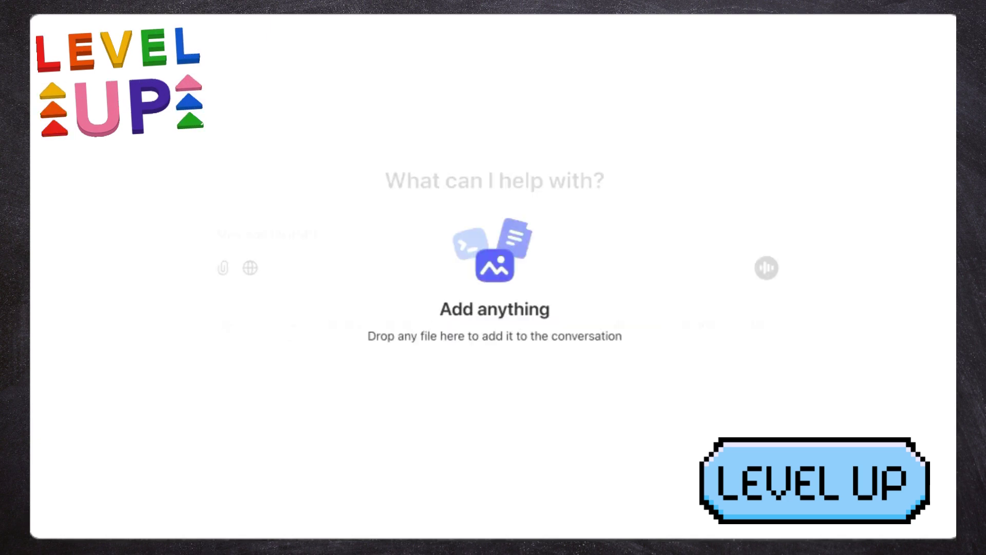
left_click_drag(237, 383, 237, 383)
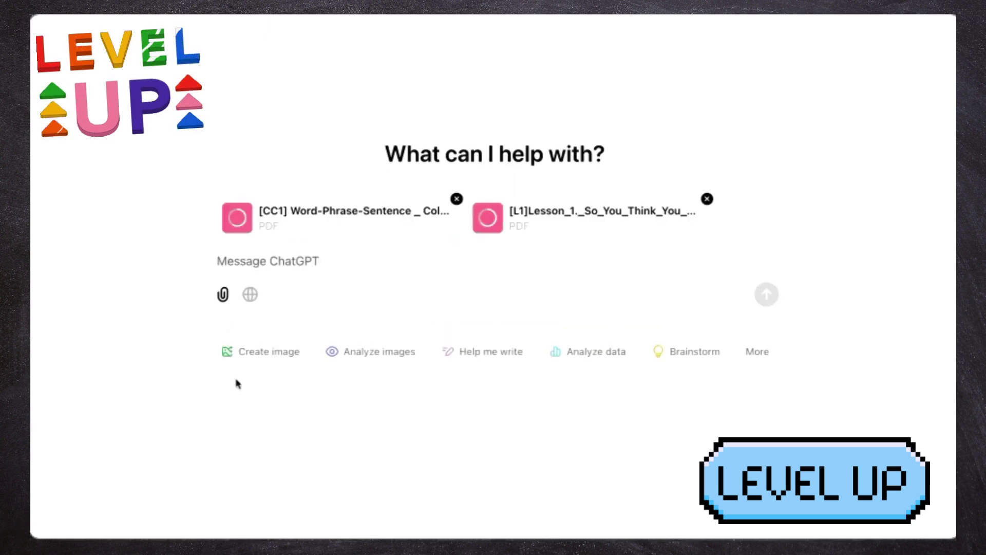
left_click(291, 257)
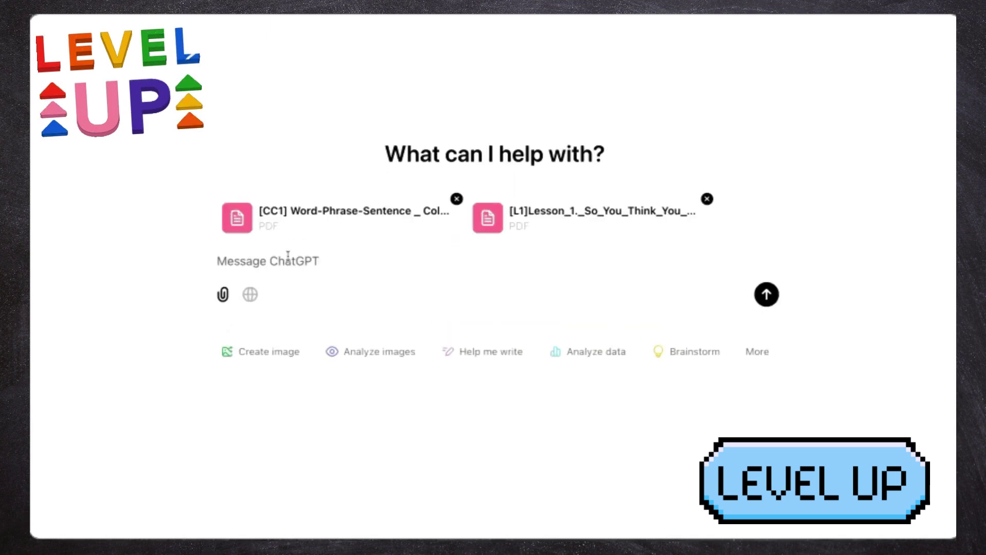
type("\"Assume the role of a senior educator with decades of experience taking lesson plans and making them compliant with Colorin Colorado ELL standards.  Your objective is to edit the lesson plan I gave you and make it fully compliant with the desired ELL strategy which I also provided. Add notes where you made changes to the original lesson plan.  1. A quick summary of changes you made. 2. The edited lesson plan with annotations of alignments to the desired ELL standard.\"")
Step: Proofread the role and objective parts of the senior-educator prompt and send it
left_click_drag(222, 198, 511, 215)
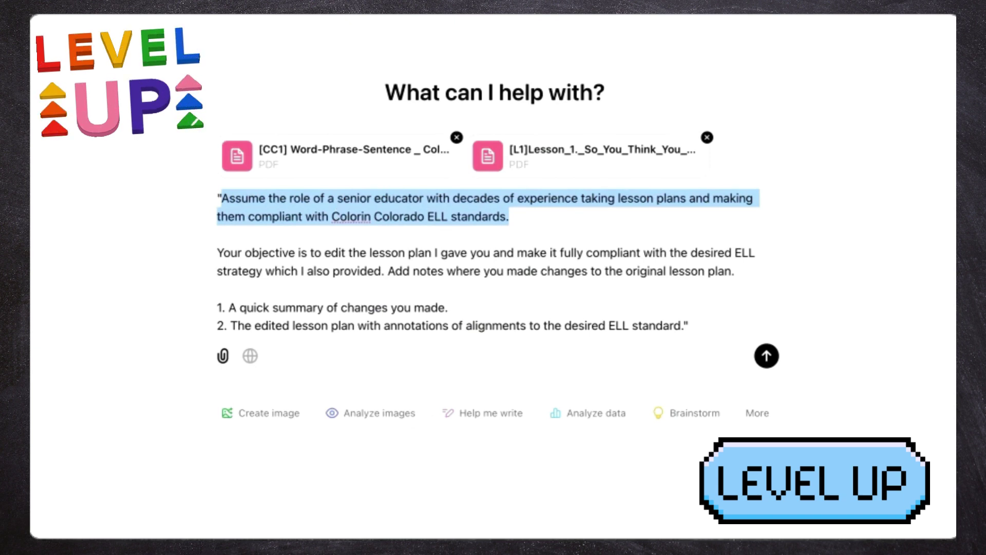
left_click_drag(251, 252, 512, 272)
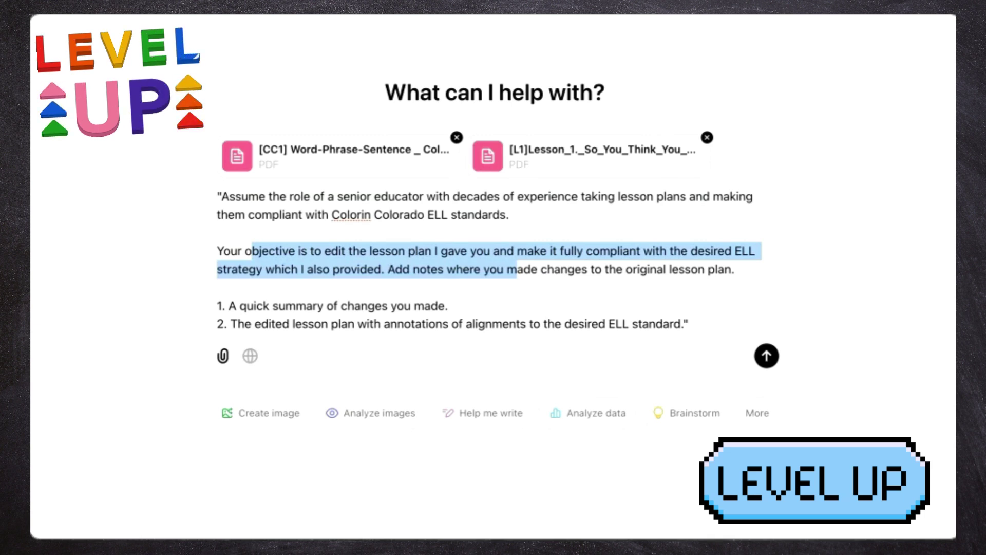
left_click_drag(241, 197, 549, 200)
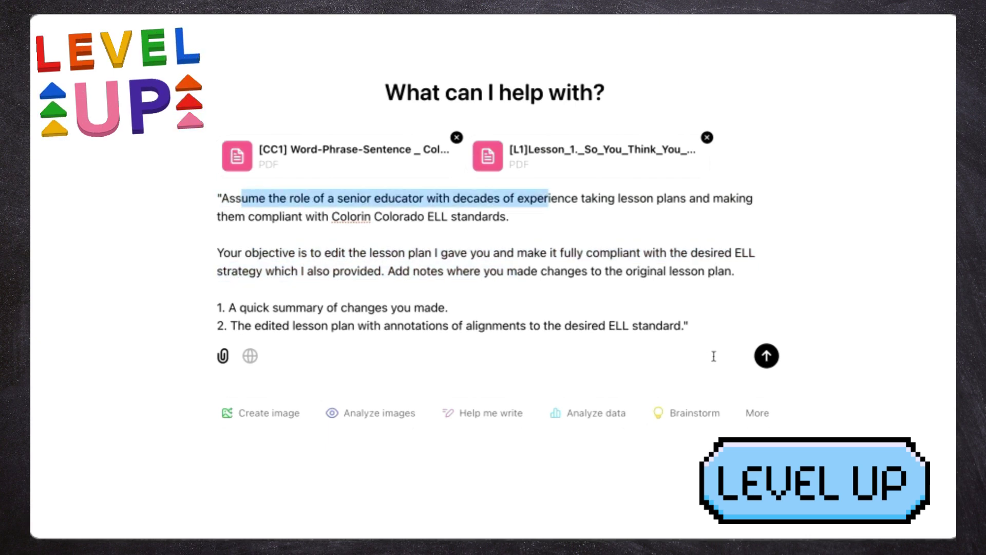
left_click(724, 327)
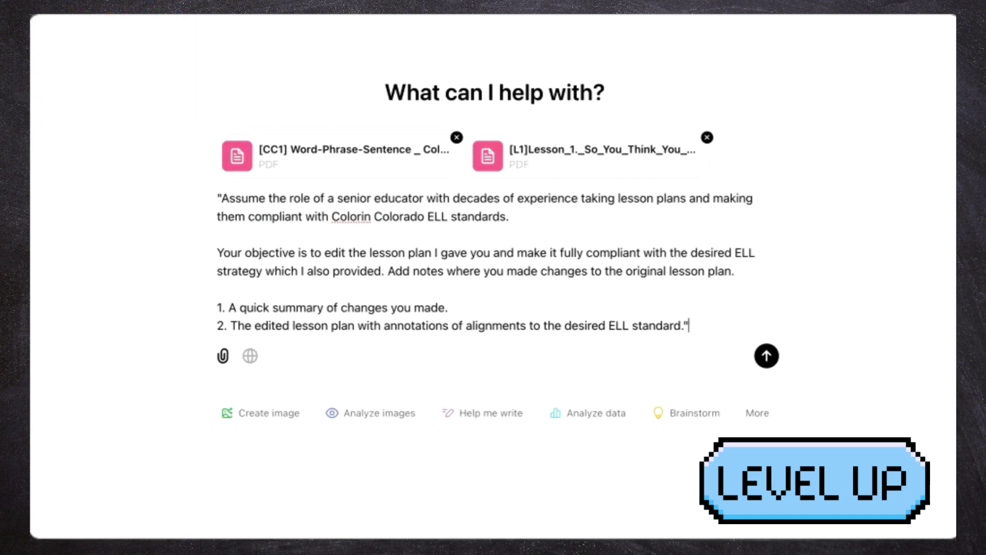
left_click(766, 355)
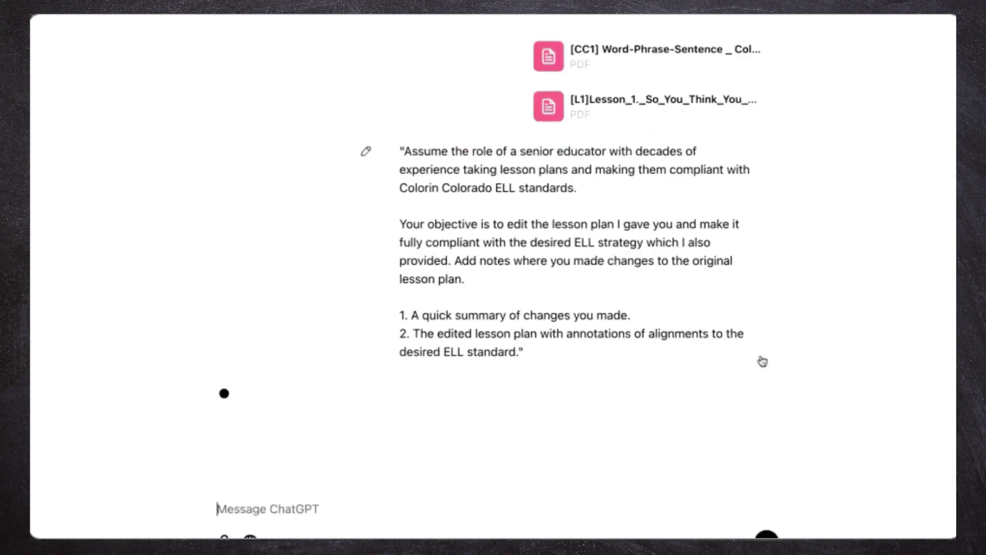
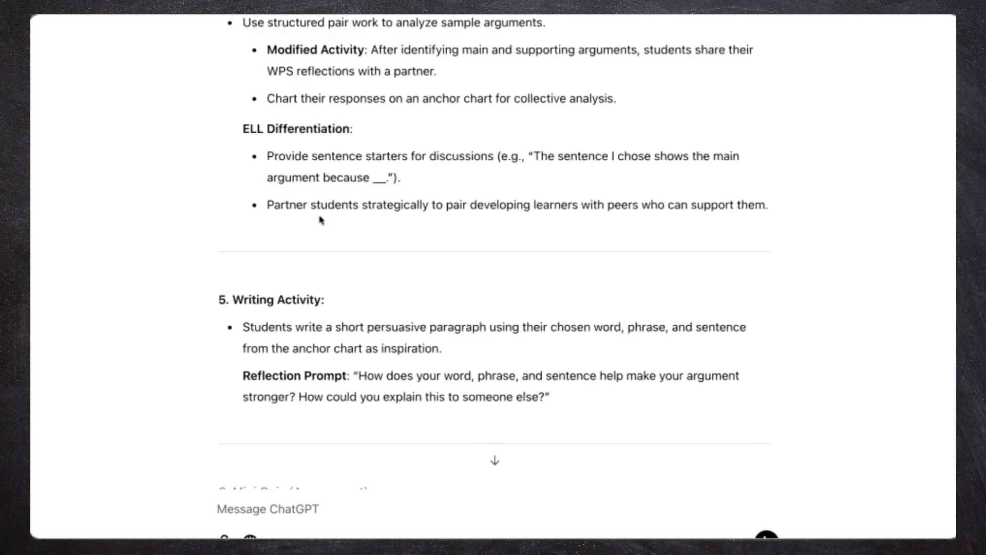
Step: Examine the edited lesson plan's activities, mini quiz, notes on changes and summary of changes against the prompt's requests
scroll(495, 231, "down", 1)
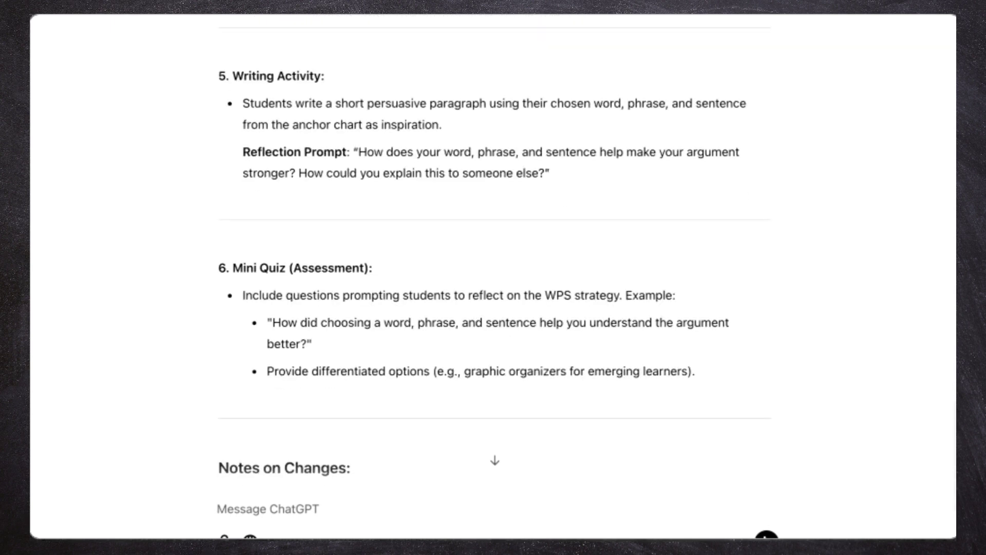
scroll(495, 257, "down", 1)
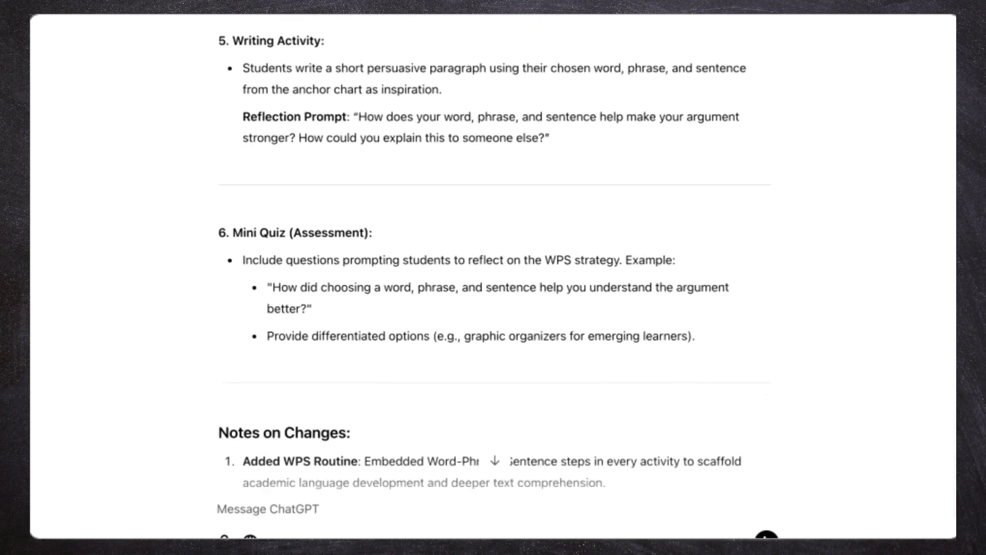
scroll(494, 252, "down", 1)
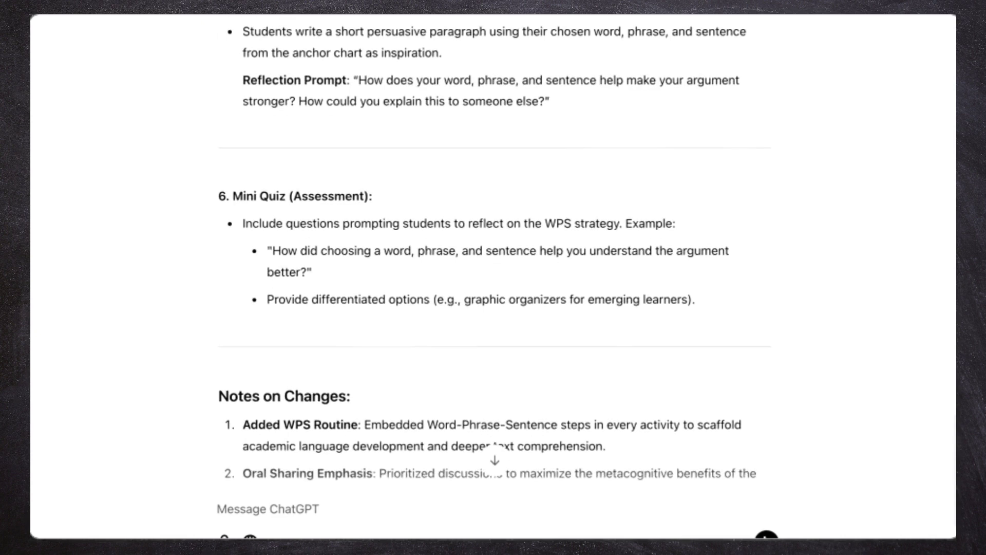
scroll(495, 246, "down", 2)
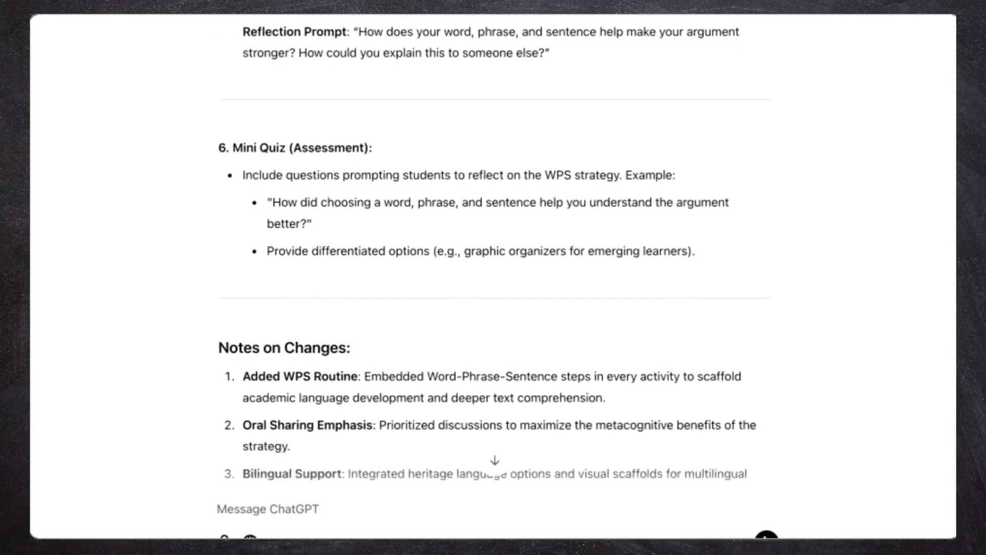
scroll(495, 246, "down", 3)
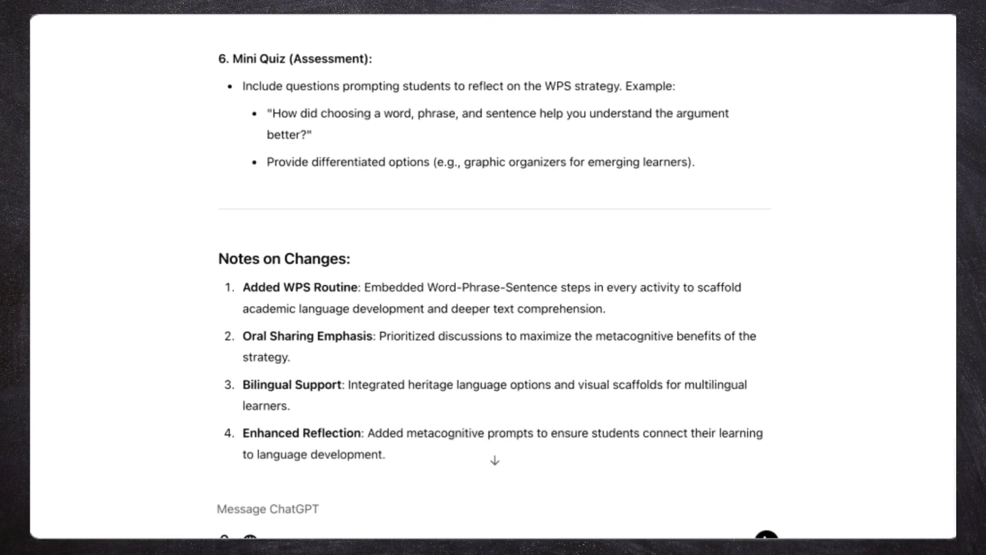
scroll(494, 246, "down", 3)
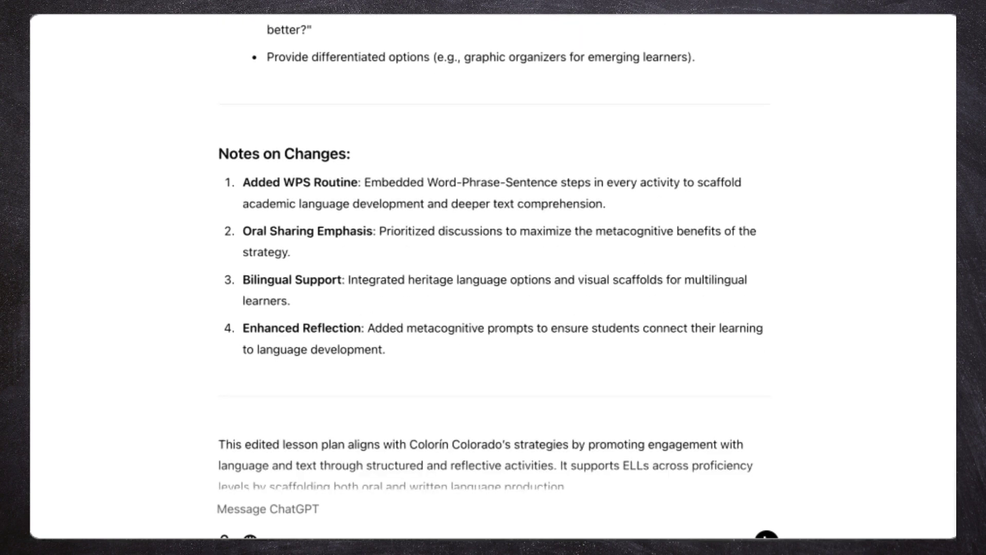
scroll(495, 247, "down", 2)
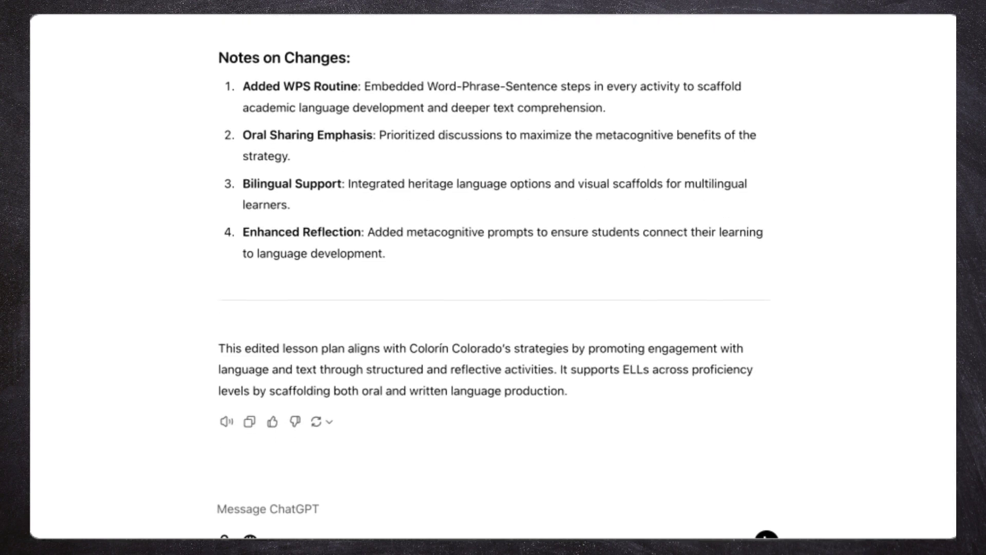
scroll(495, 278, "up", 20)
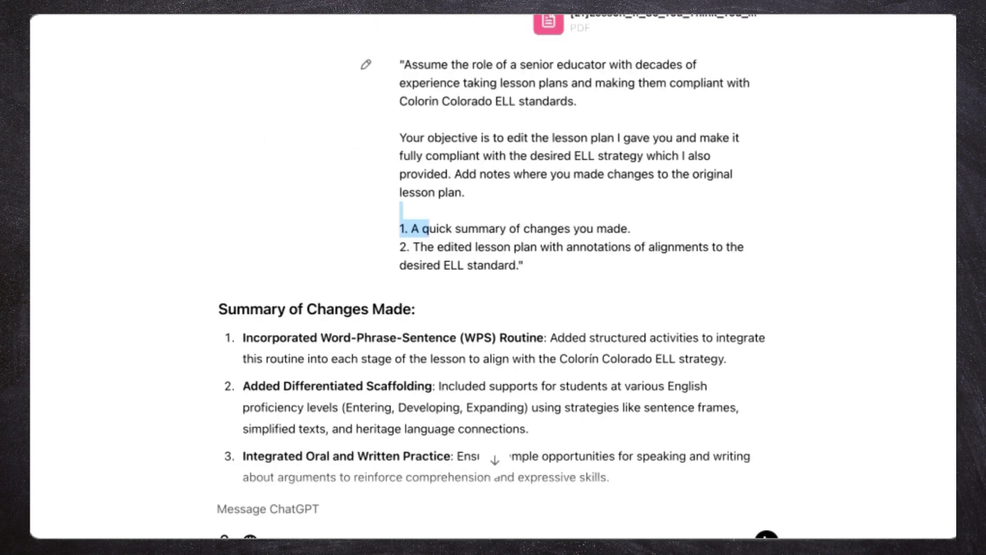
scroll(494, 252, "up", 1)
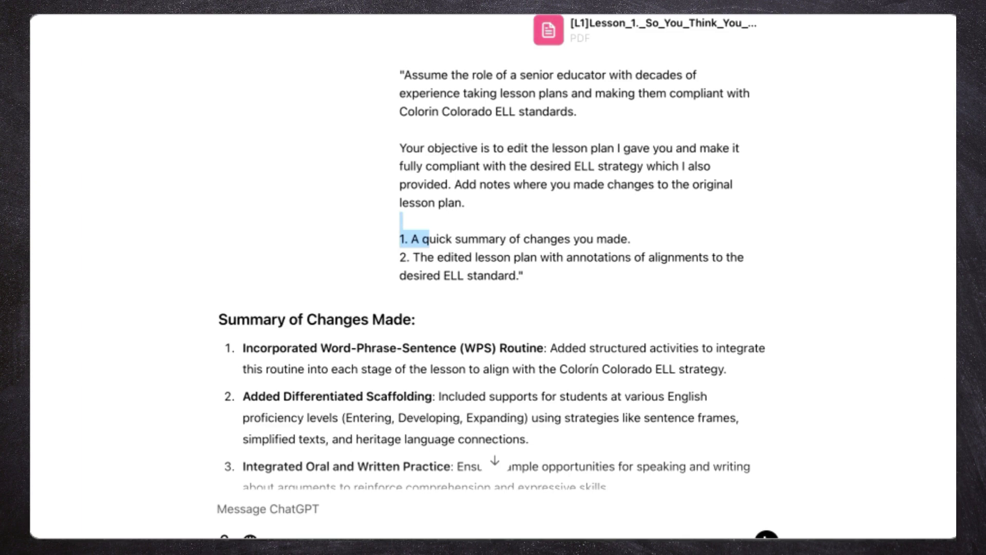
left_click(482, 161)
scroll(482, 161, "up", 2)
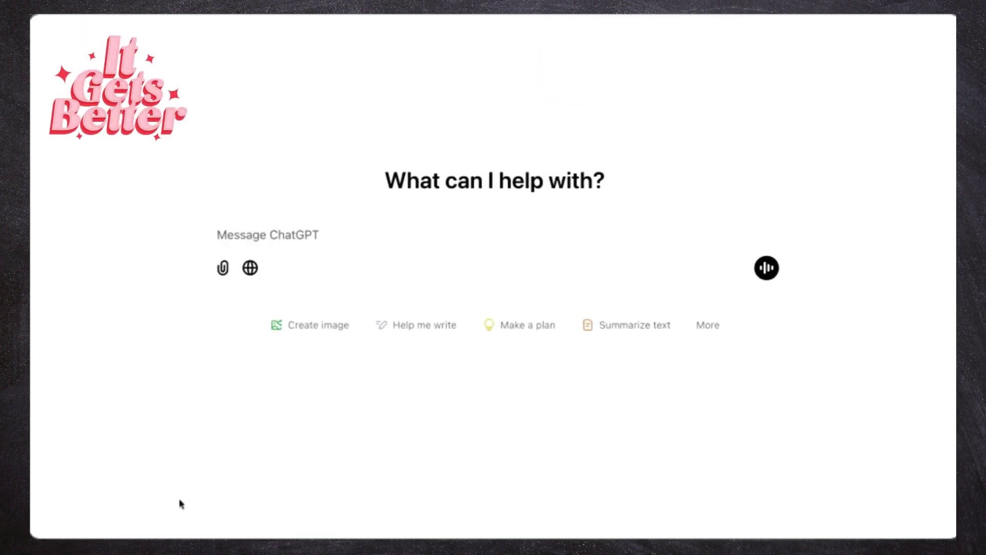
Step: Paste the senior-educator prompt targeting the WIDA Level 4 "Expanding" standard into the new chat and attach the Word-Phrase-Sentence and Lesson 1 PDFs
left_click(304, 236)
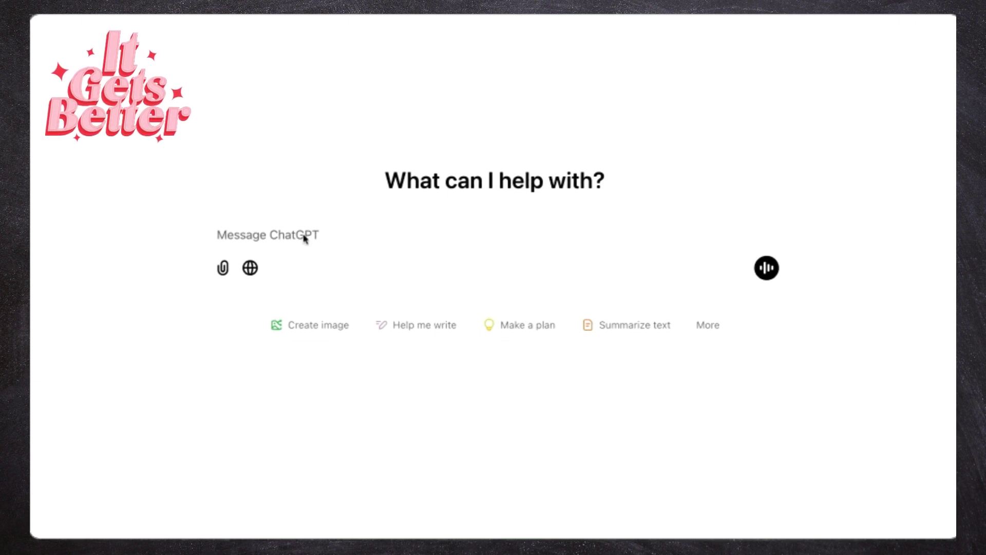
key("ctrl+v")
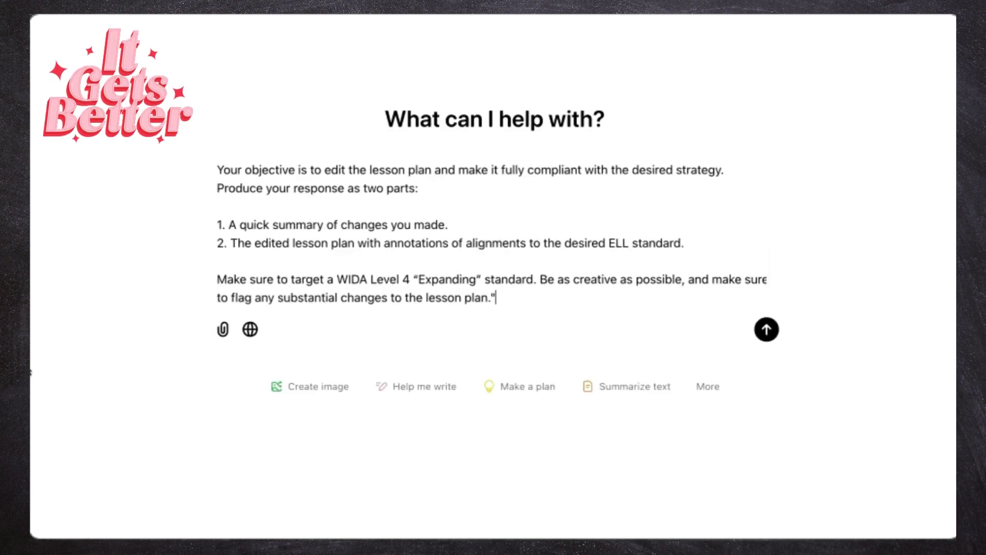
left_click_drag(30, 372, 493, 257)
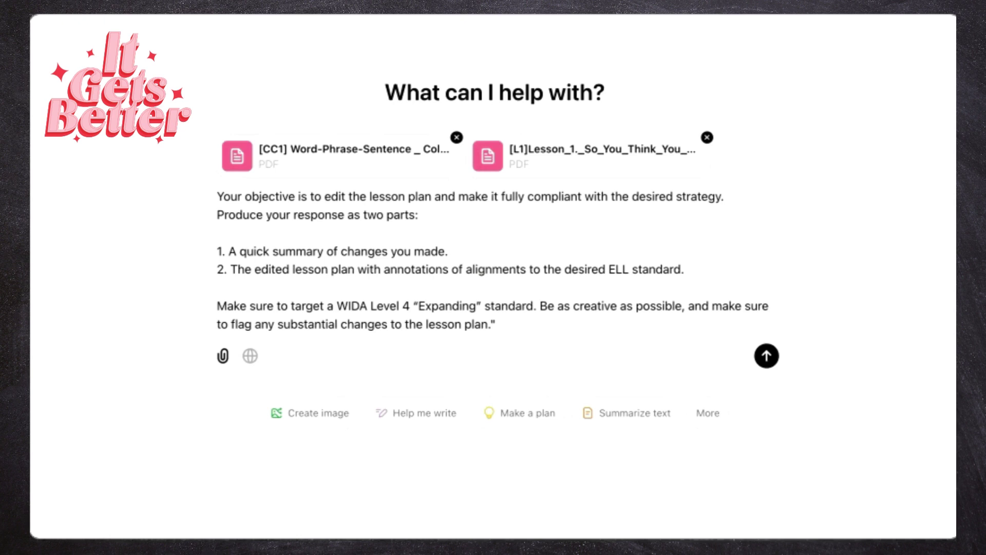
left_click_drag(288, 305, 535, 305)
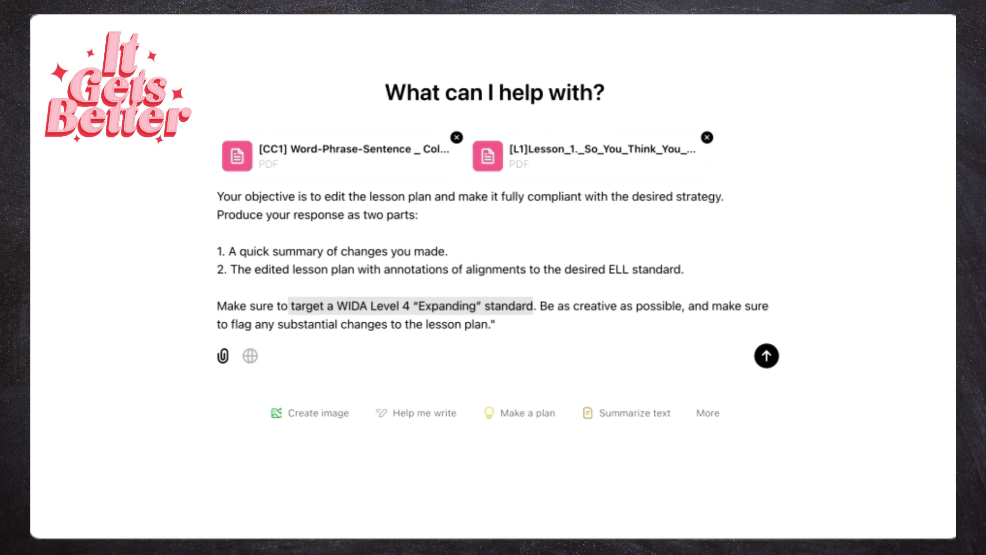
Step: Extend the prompt's second output item with "Make sure to add information on specific time factors for each step and recommended student size for this exercise."
scroll(414, 242, "up", 5)
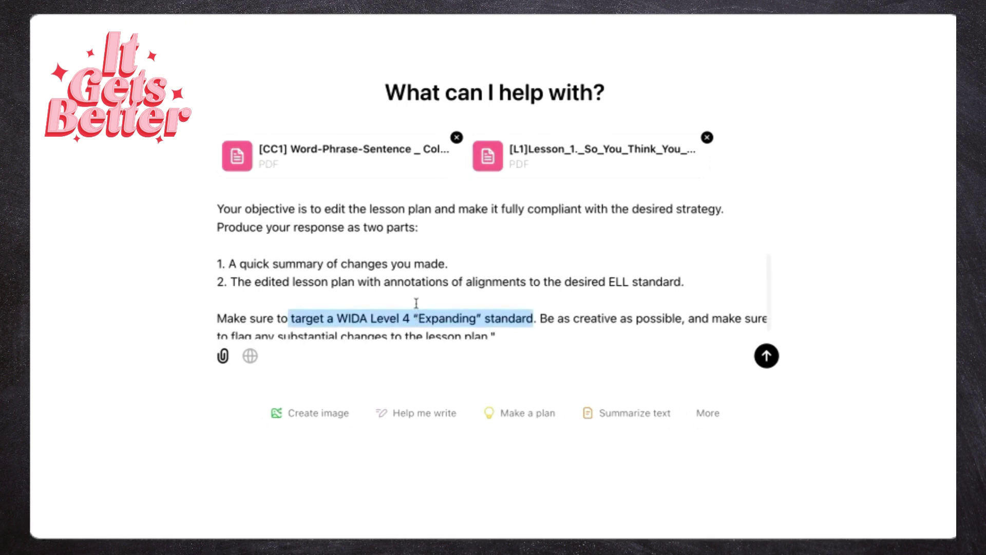
scroll(416, 303, "down", 5)
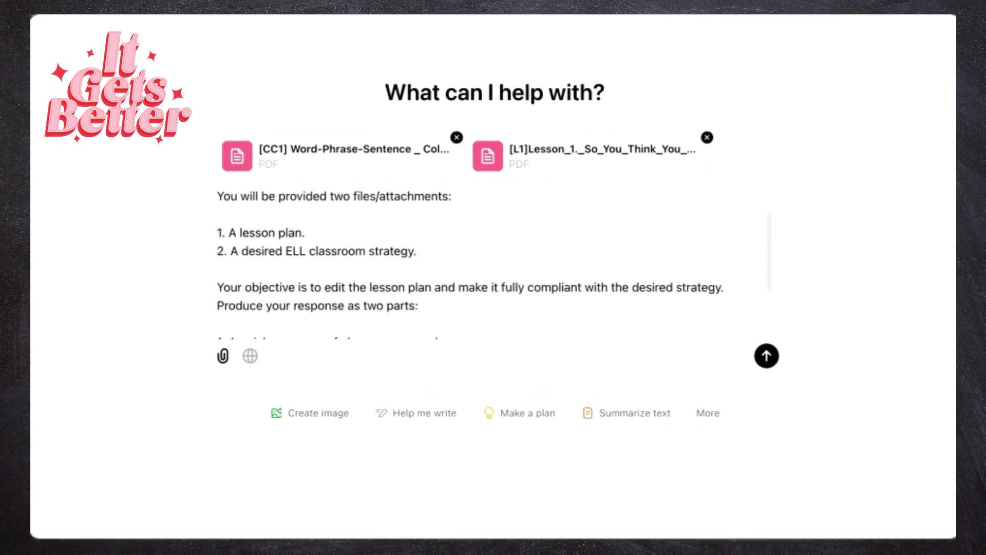
scroll(484, 261, "down", 1)
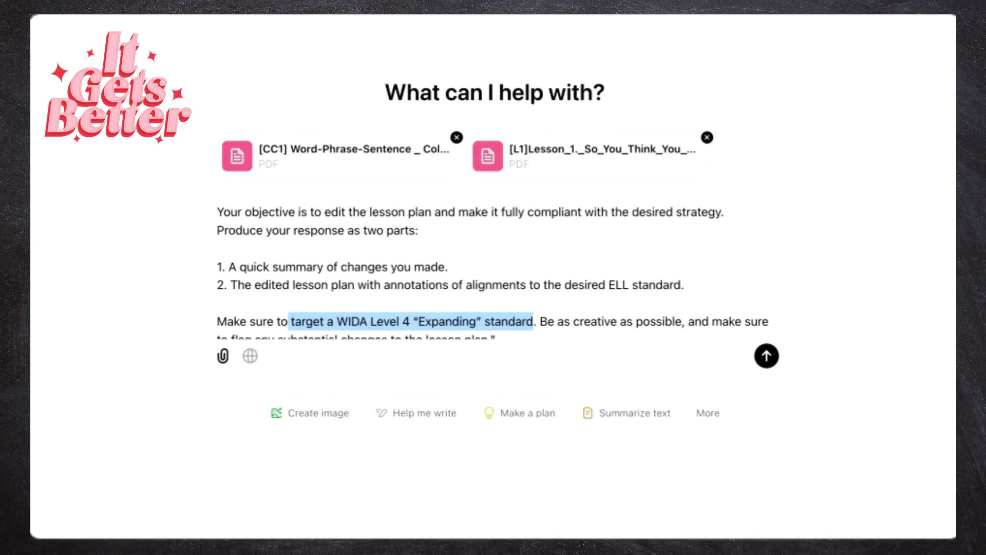
left_click(699, 285)
type("Make sure to add information on specific time factors for ho")
key("BackSpace")
key("BackSpace")
key("BackSpace")
key("BackSpace")
key("BackSpace")
key("BackSpace")
key("BackSpace")
type("for each step and recommended student size for this exeri")
key("BackSpace")
type("cise.")
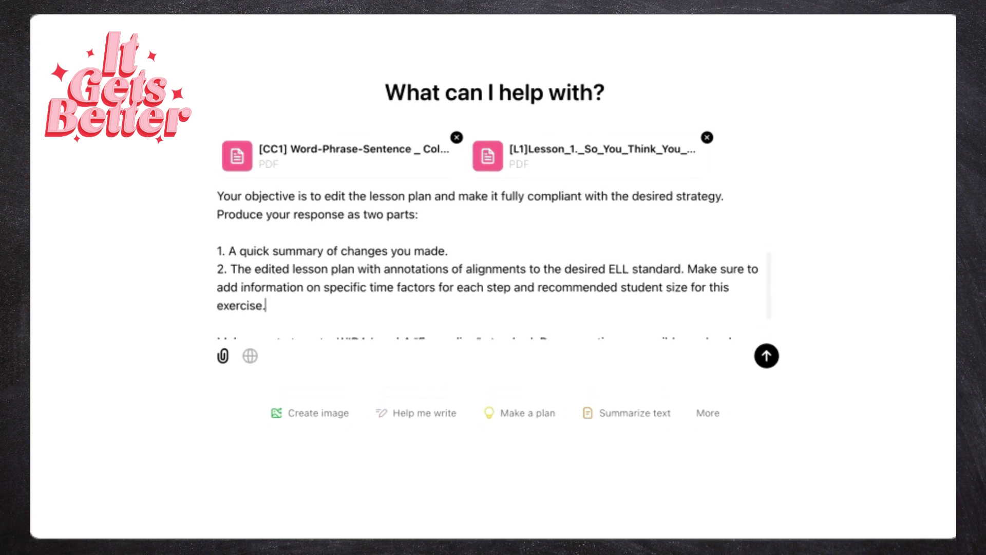
Step: Remove the added sentence about time factors and recommended student size from the prompt's second output item
scroll(494, 261, "down", 1)
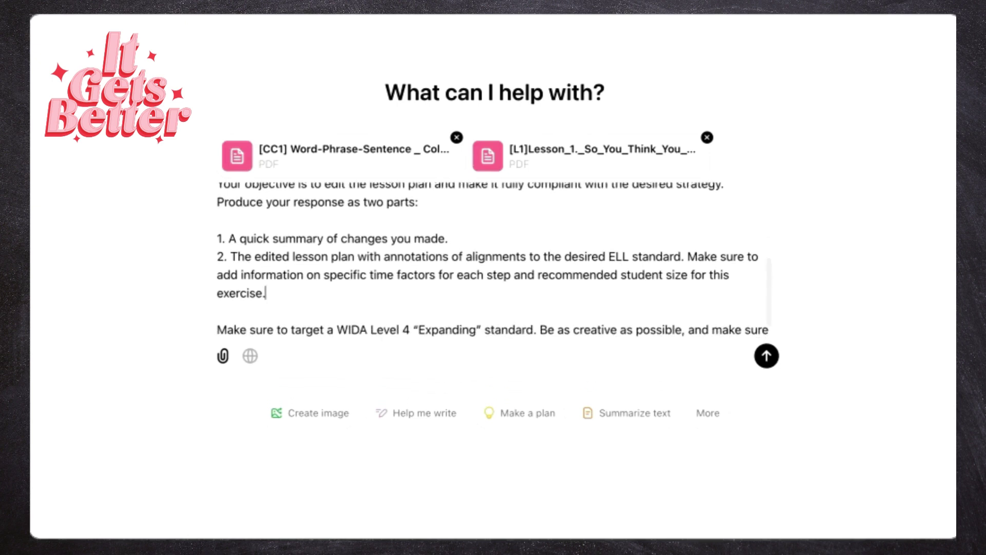
left_click_drag(697, 289, 688, 255)
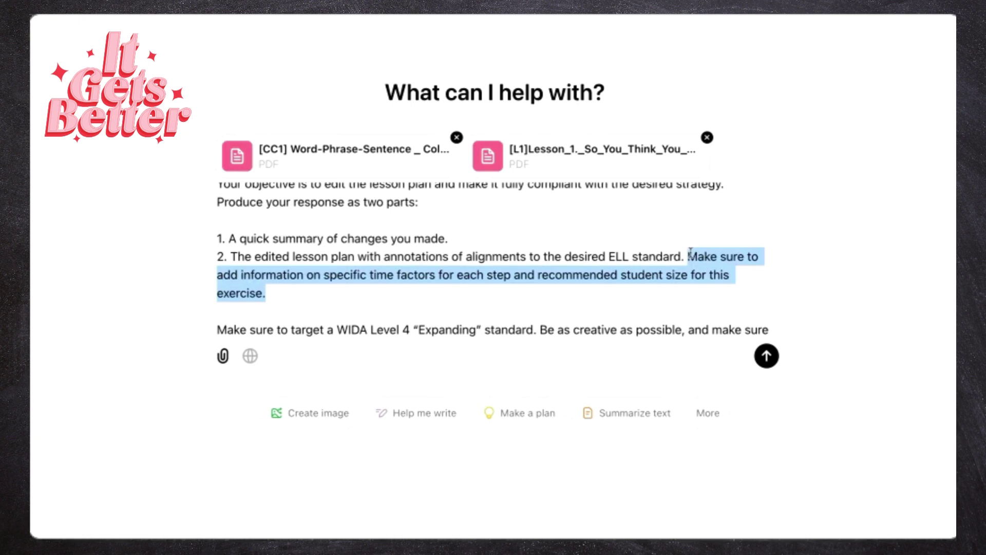
key("BackSpace")
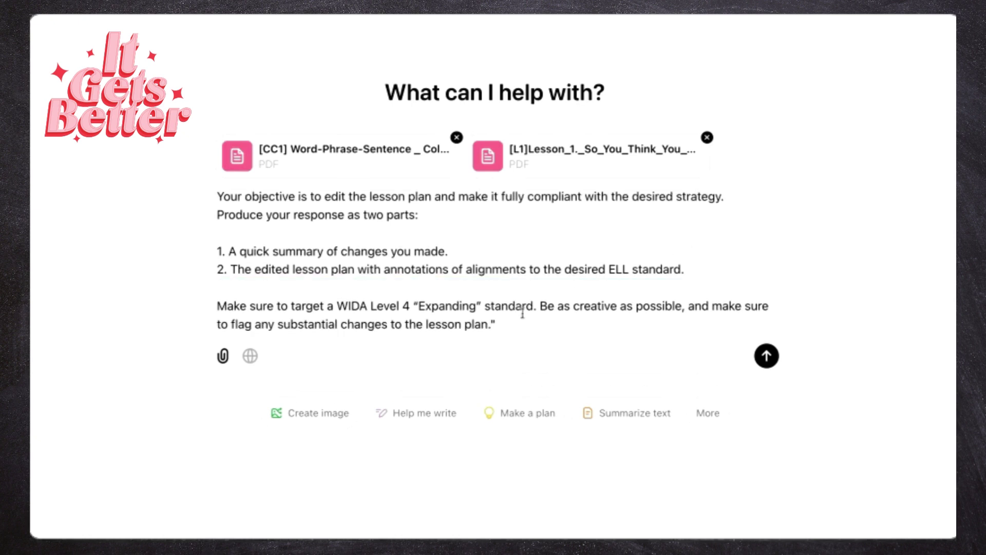
Step: Insert "Tailor it for 45 minutes." after the WIDA Level 4 sentence and send the prompt with both PDFs
left_click(545, 308)
type("Tailor ")
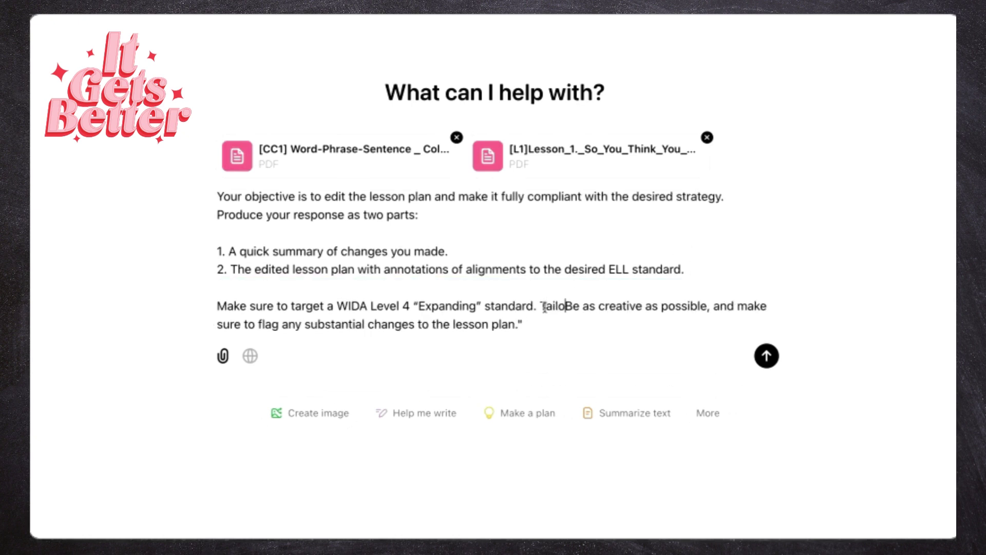
type("it for")
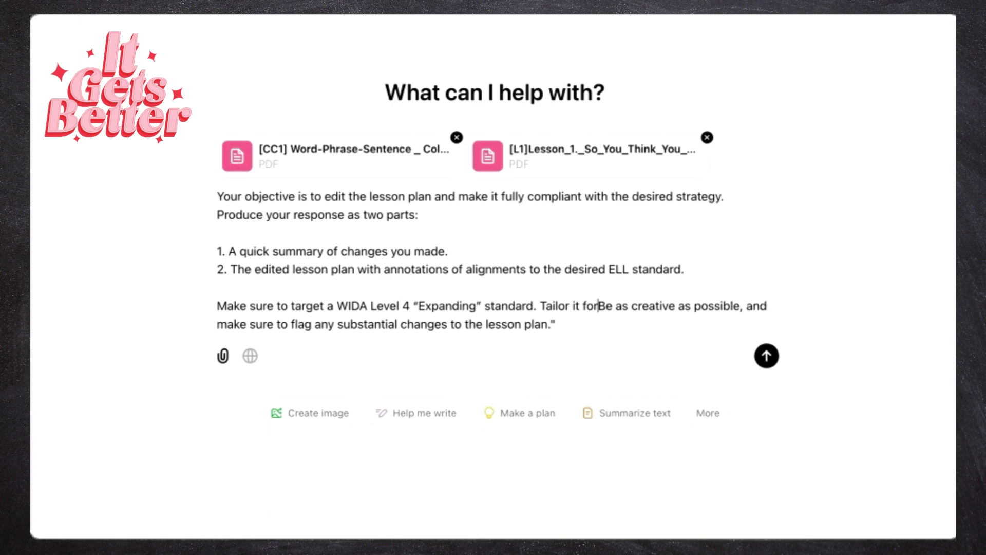
type(" 45 minu")
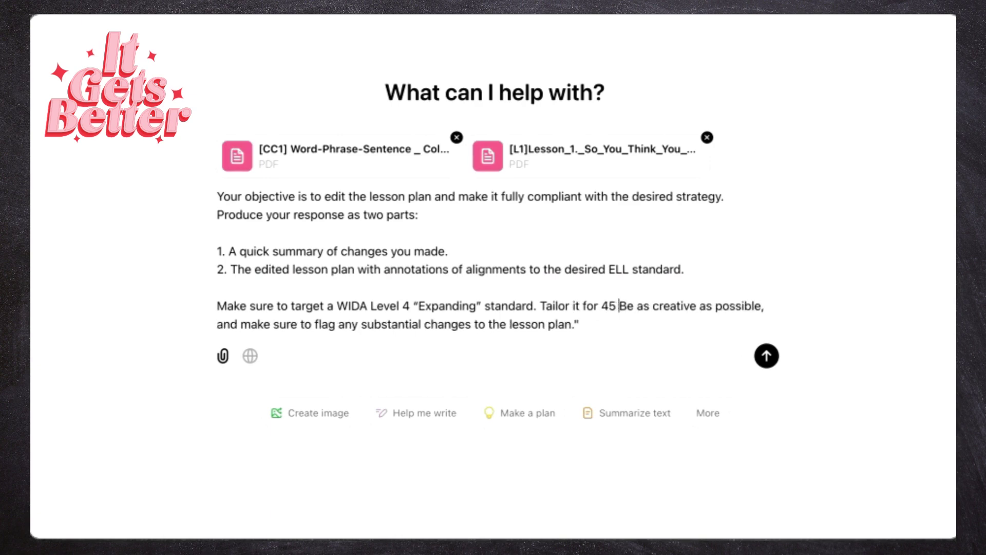
type("tes.")
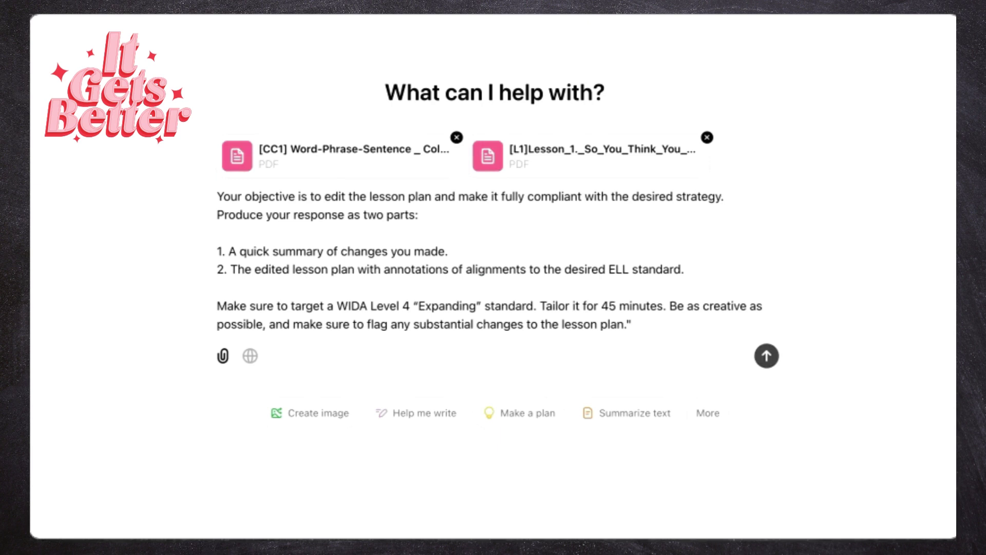
key("Return")
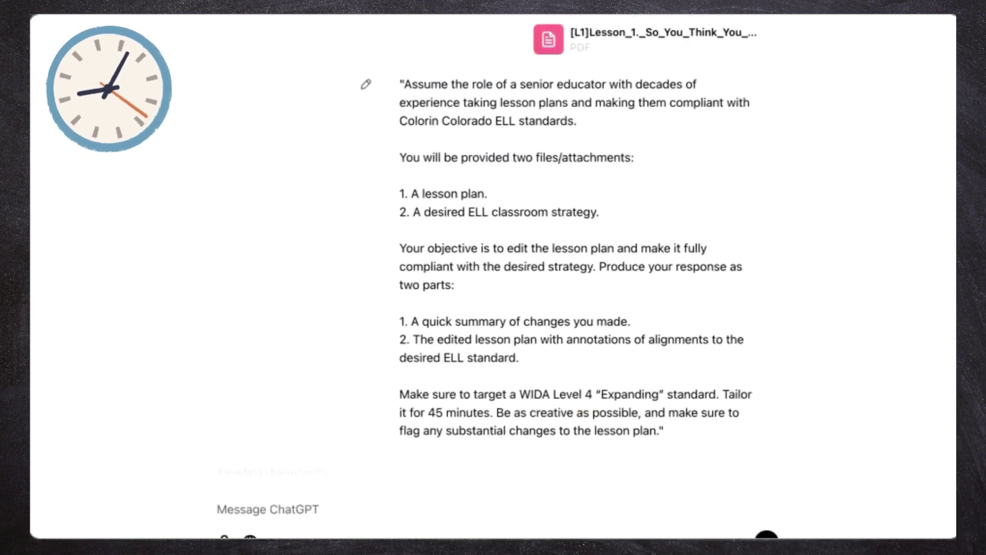